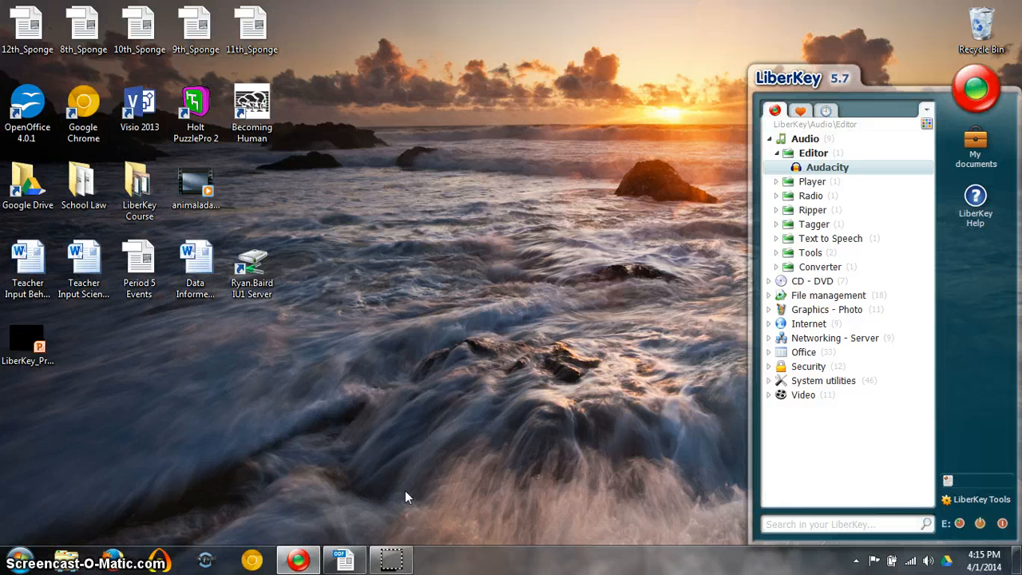
Switch to the OpenOffice Writer document, read the Audacity 'Podcast' personal introduction outline, and minimize it.
{"action": "left_click", "coordinate": [341, 558]}
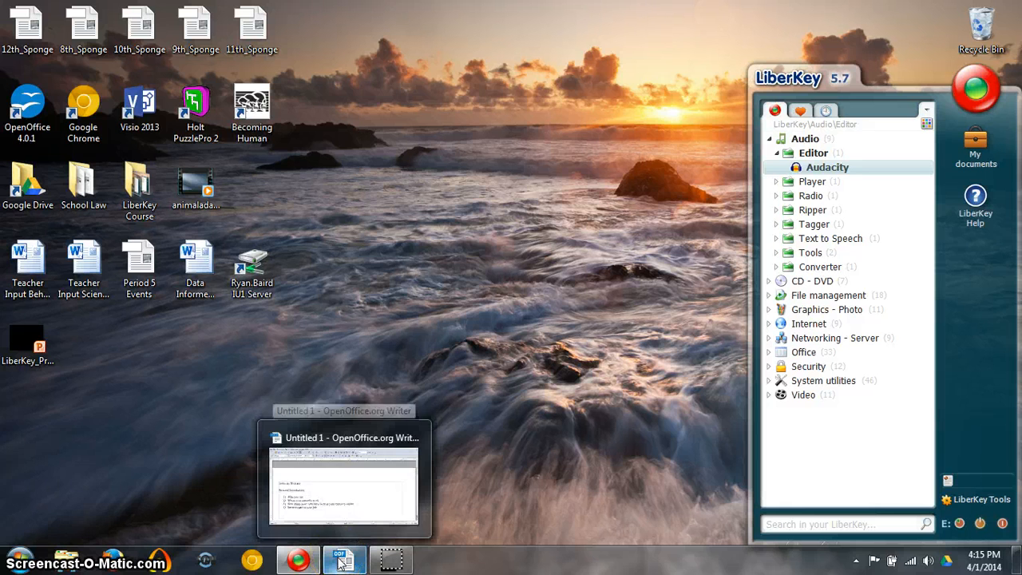
{"action": "left_click", "coordinate": [341, 558]}
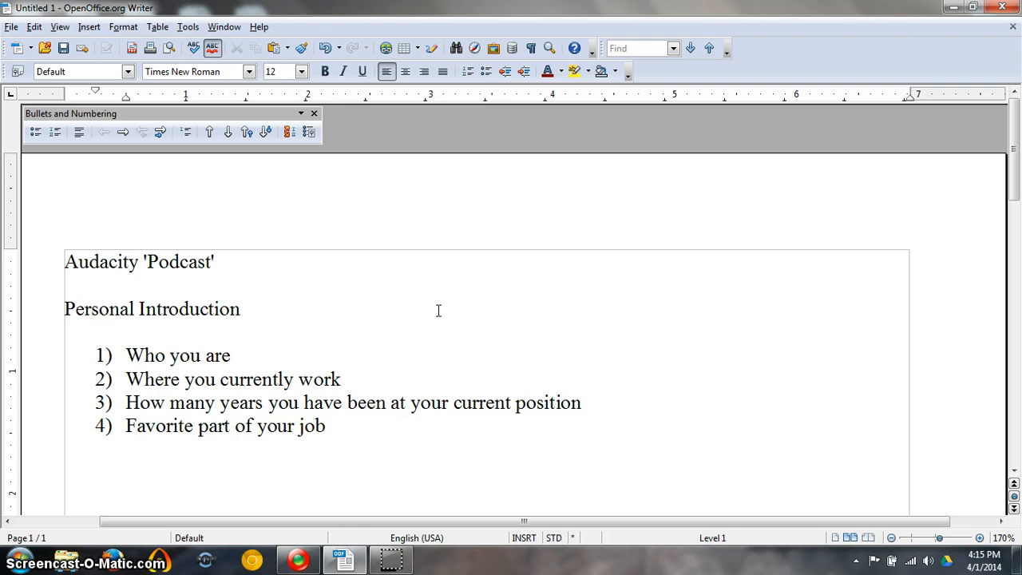
{"action": "left_click_drag", "start_coordinate": [1014, 162], "coordinate": [1017, 186]}
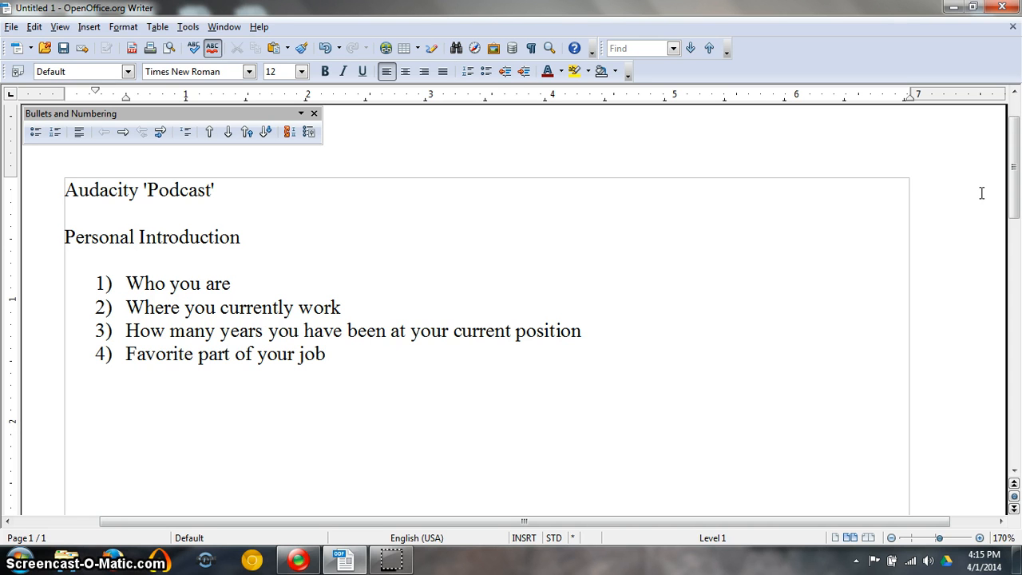
{"action": "left_click", "coordinate": [950, 7]}
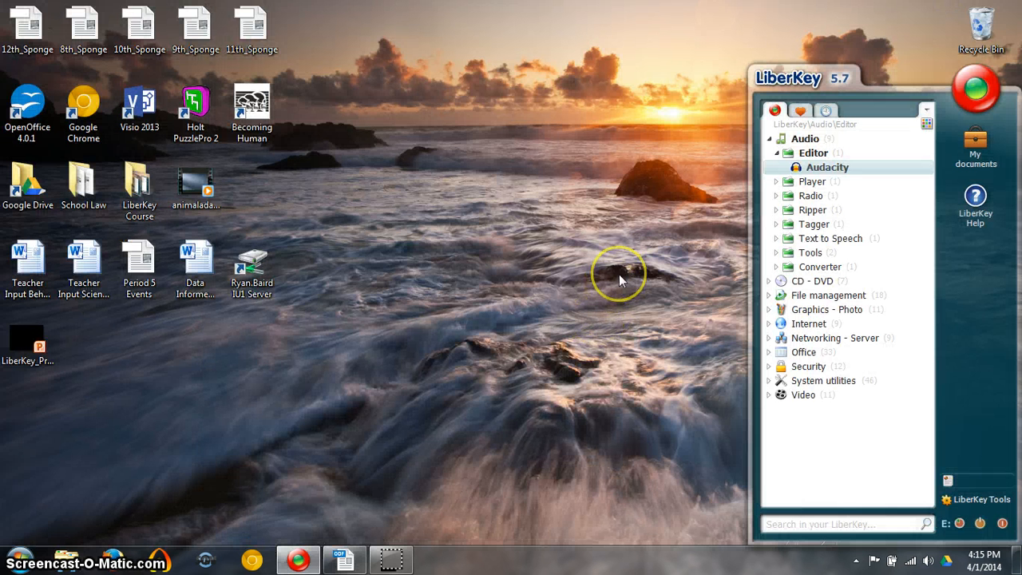
Launch Audacity from the Editor group of LiberKey's Audio category.
{"action": "left_click", "coordinate": [775, 152]}
{"action": "left_click", "coordinate": [770, 140]}
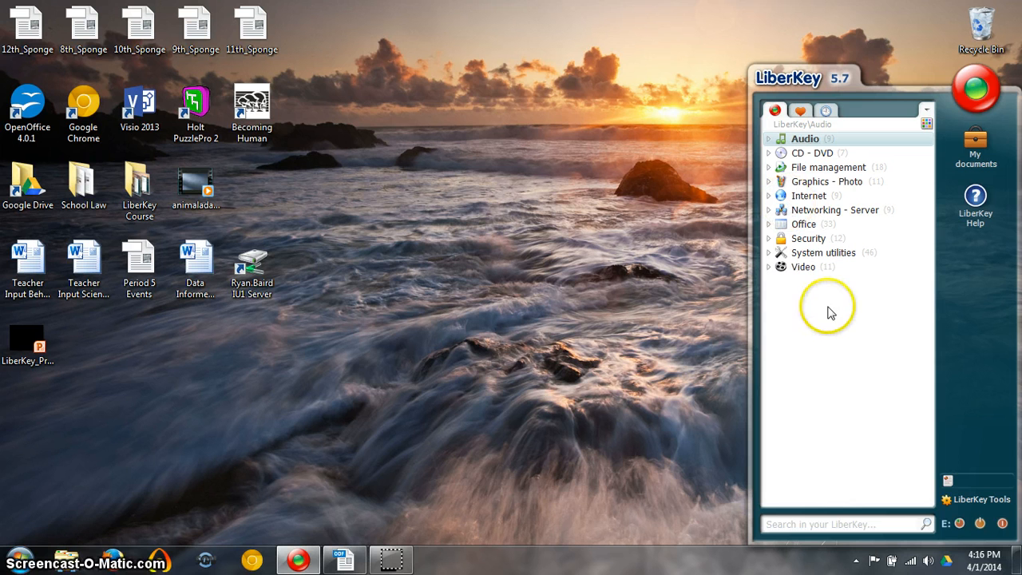
{"action": "left_click", "coordinate": [769, 140]}
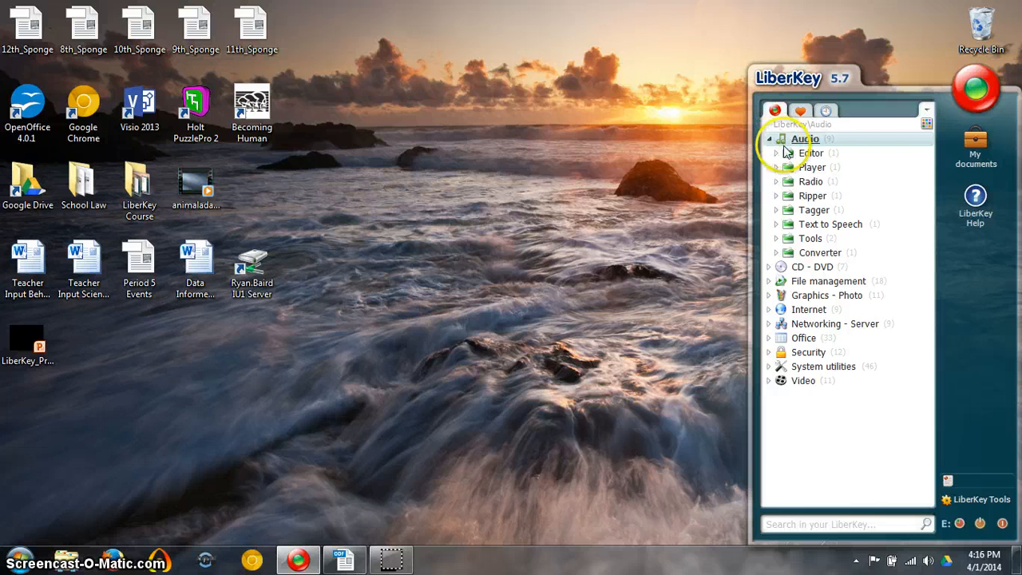
{"action": "left_click", "coordinate": [785, 154]}
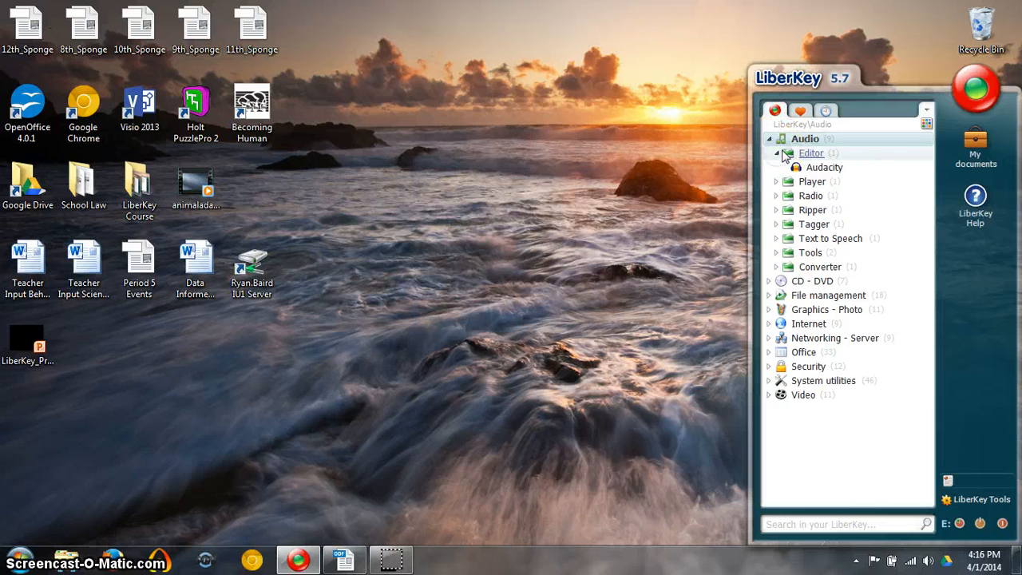
{"action": "left_click", "coordinate": [836, 170]}
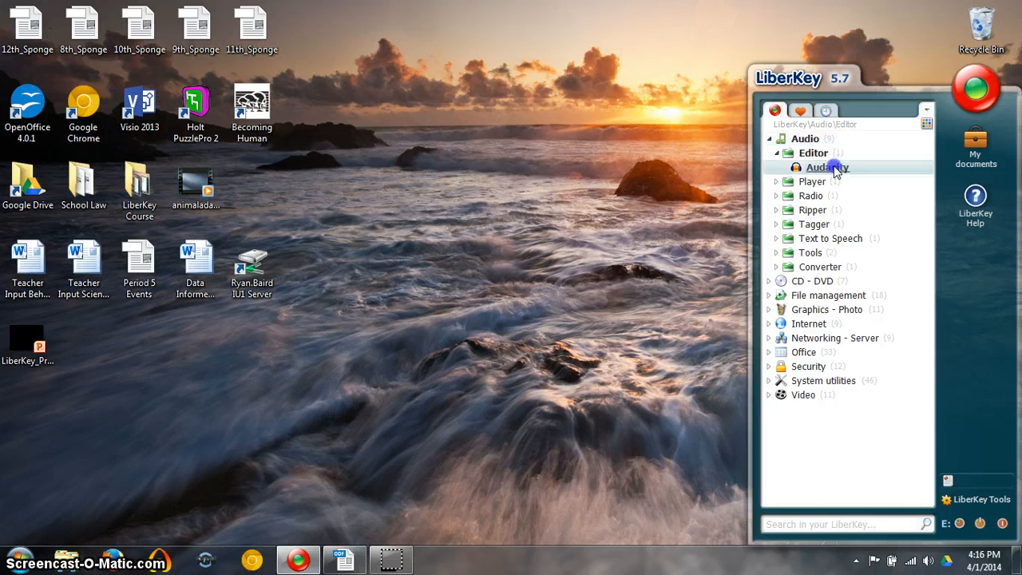
{"action": "left_click", "coordinate": [511, 271]}
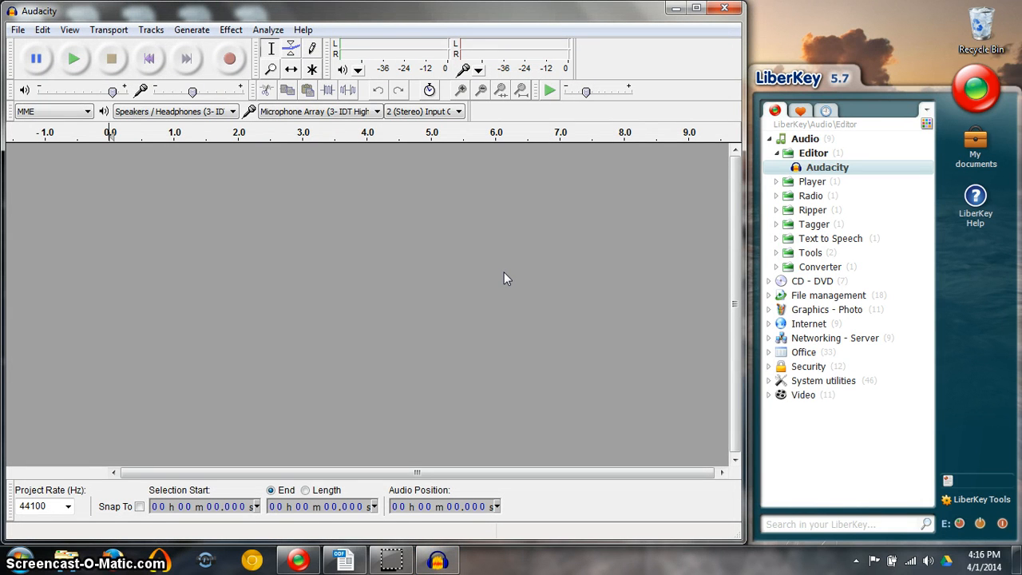
Record a spoken personal introduction about 32 seconds long and stop the recording.
{"action": "left_click", "coordinate": [273, 200]}
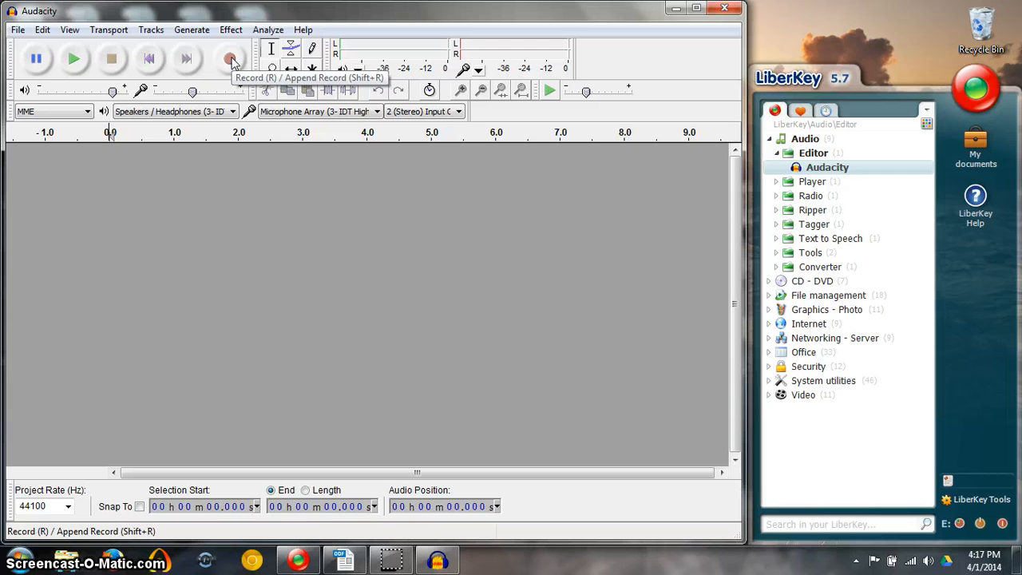
{"action": "left_click", "coordinate": [230, 61]}
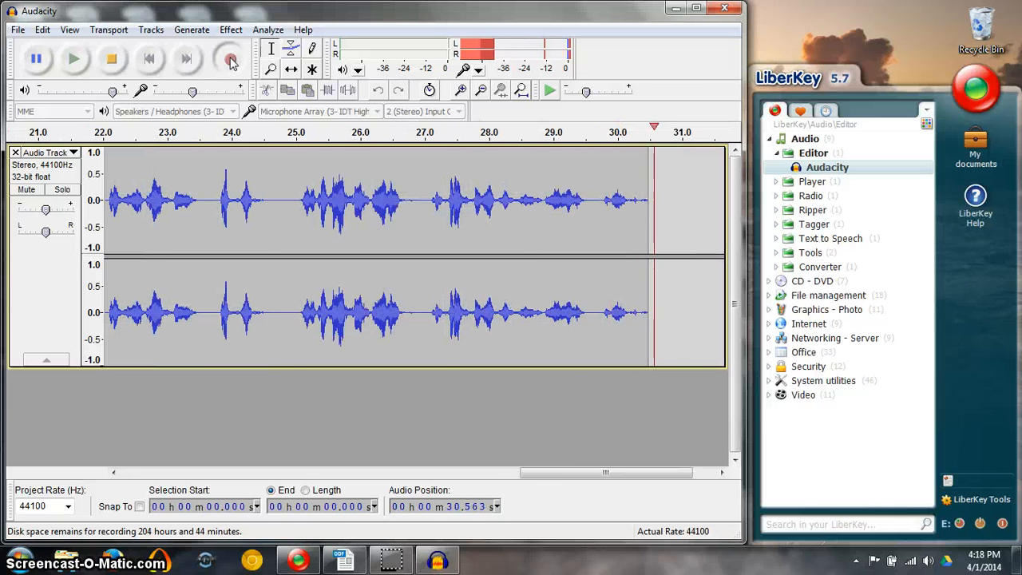
{"action": "left_click", "coordinate": [112, 61]}
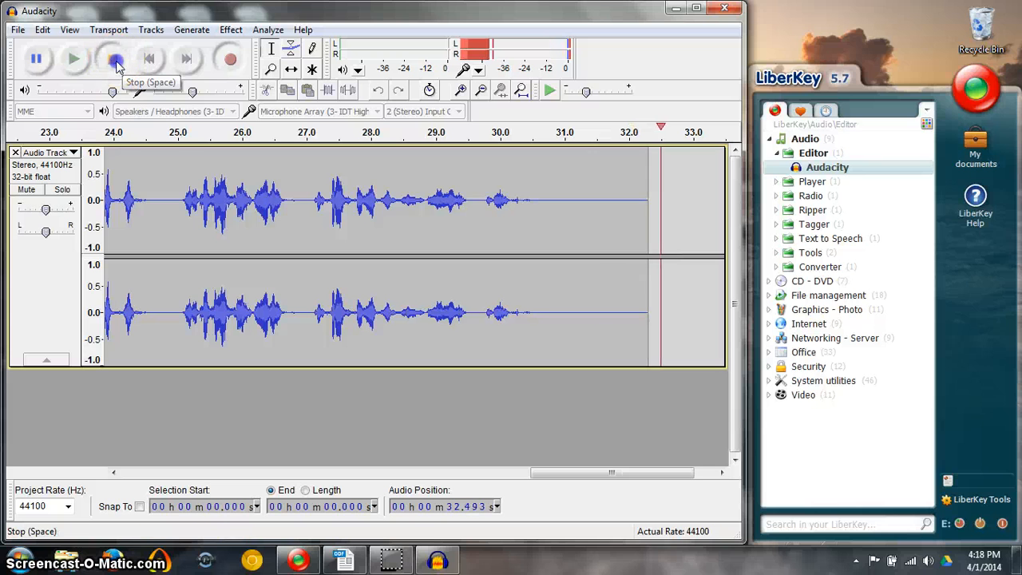
{"action": "left_click", "coordinate": [287, 146]}
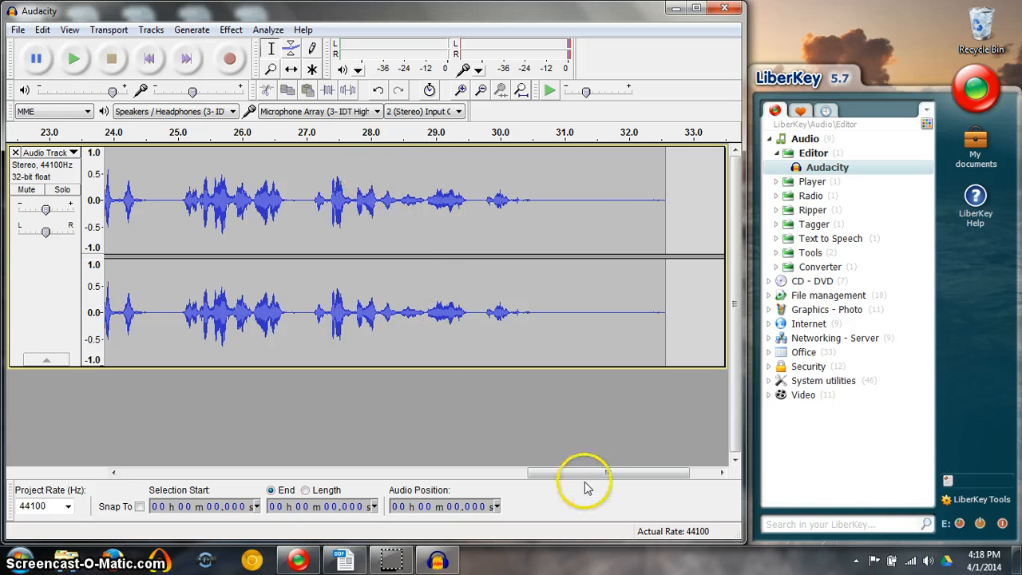
{"action": "left_click_drag", "start_coordinate": [595, 479], "coordinate": [589, 448]}
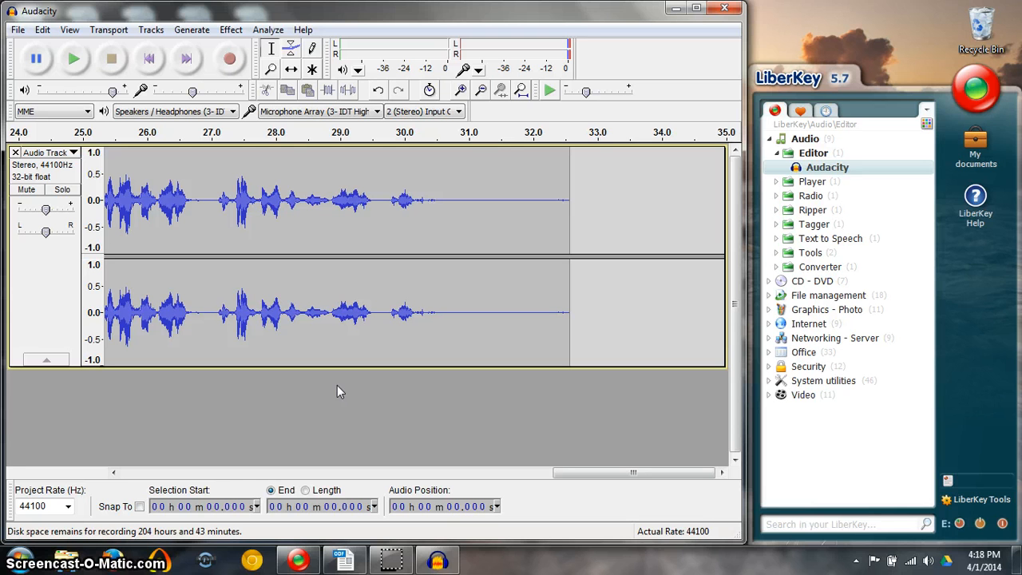
Save the recording to the Desktop as an Audacity project, named with the speaker's surname followed by "_intro_podcast".
{"action": "left_click", "coordinate": [18, 30]}
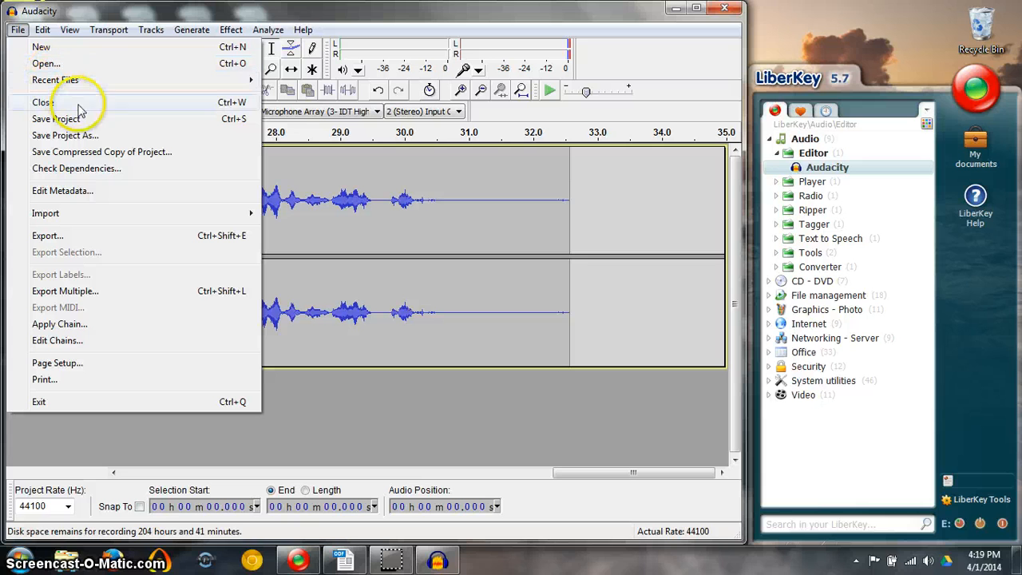
{"action": "left_click", "coordinate": [147, 136]}
{"action": "left_click", "coordinate": [315, 206]}
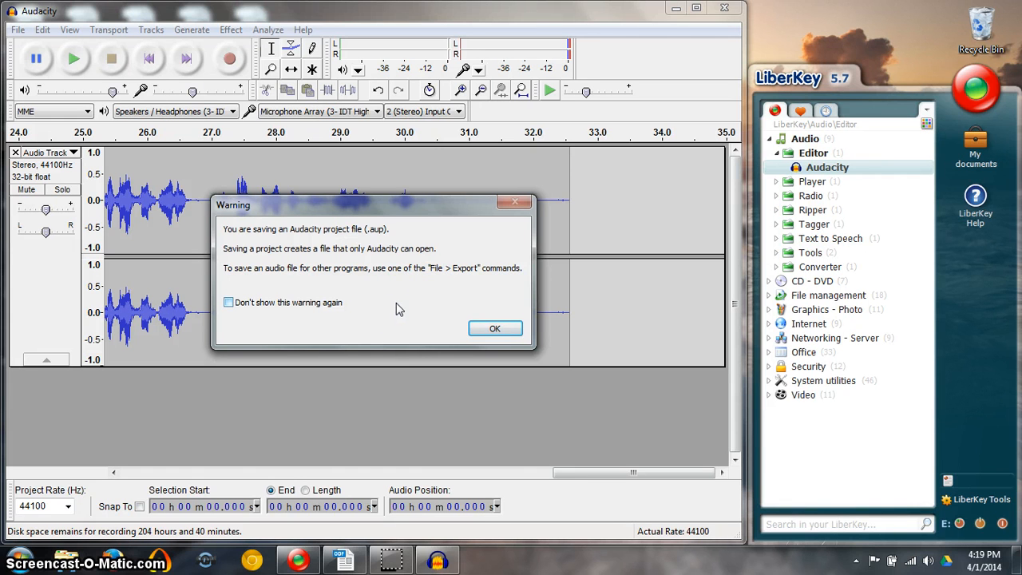
{"action": "left_click", "coordinate": [495, 330]}
{"action": "left_click", "coordinate": [494, 330]}
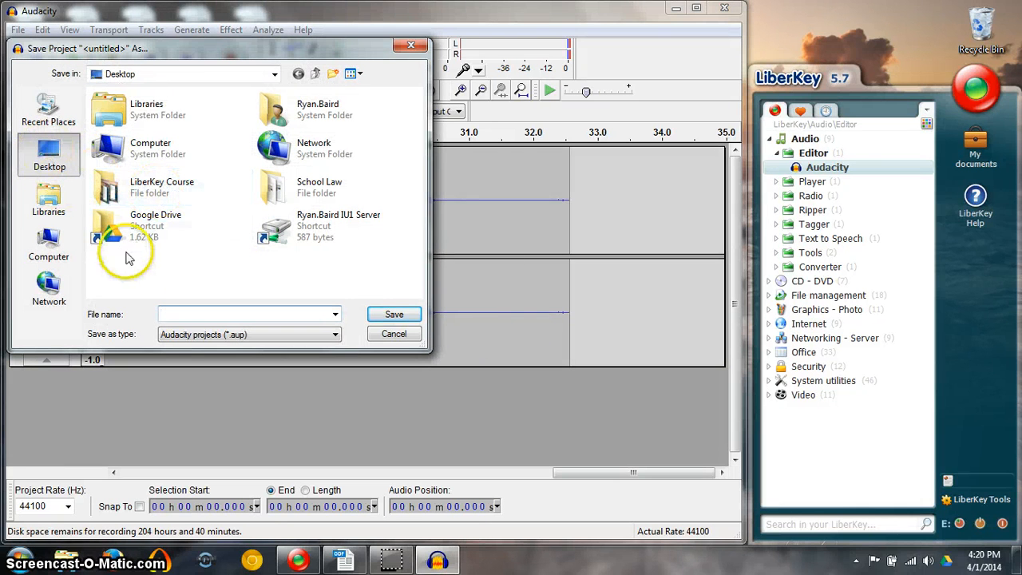
{"action": "left_click", "coordinate": [192, 313]}
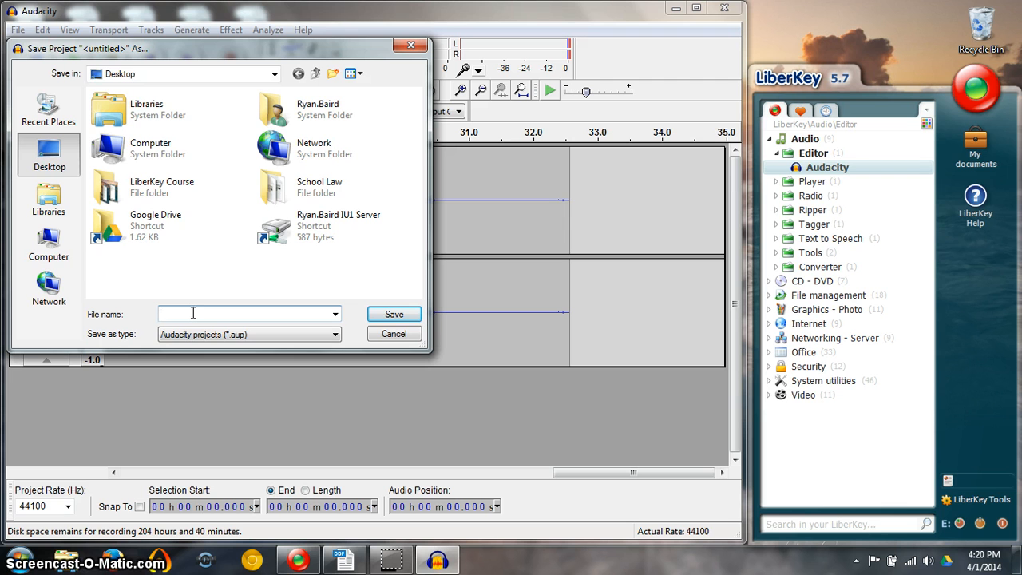
{"action": "type", "text": "Baird_intro_audac"}
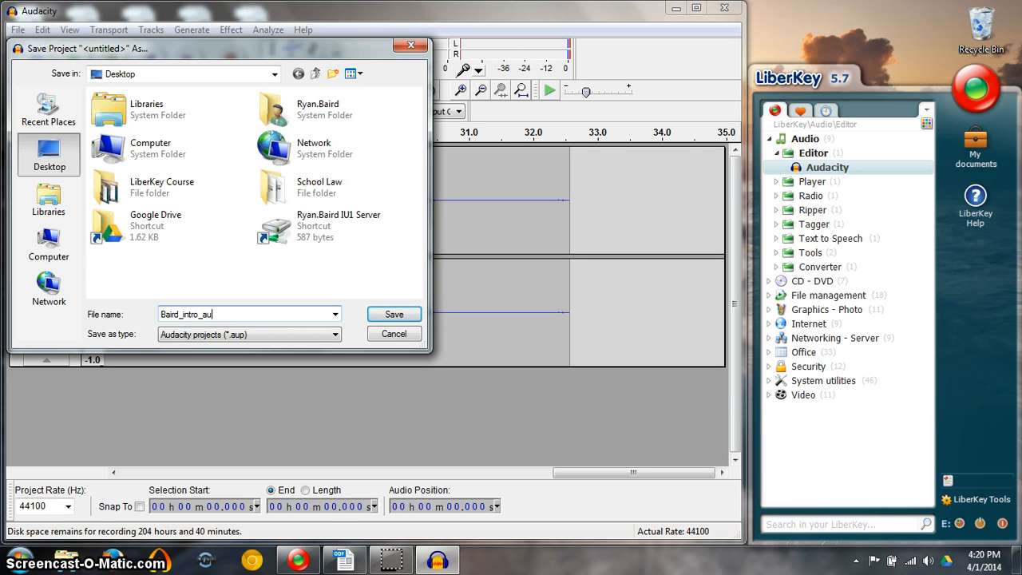
{"action": "key", "text": "BackSpace"}
{"action": "key", "text": "BackSpace"}
{"action": "key", "text": "BackSpace"}
{"action": "key", "text": "BackSpace"}
{"action": "key", "text": "BackSpace"}
{"action": "type", "text": "podcast"}
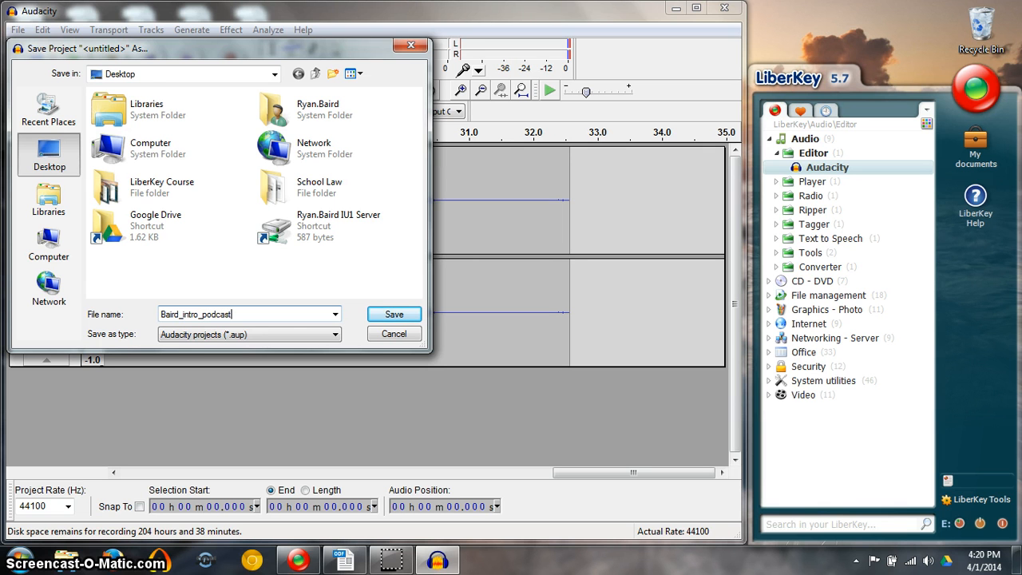
{"action": "left_click", "coordinate": [391, 314]}
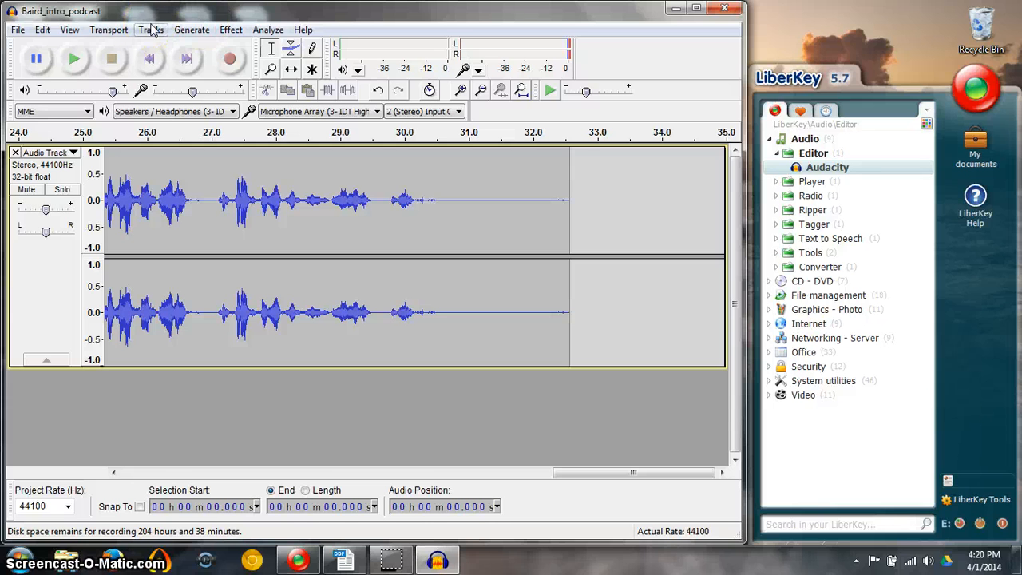
Set up an audio export to the Desktop under the project's name, with WAV (Microsoft) signed 16 bit PCM as the file type.
{"action": "left_click", "coordinate": [16, 31]}
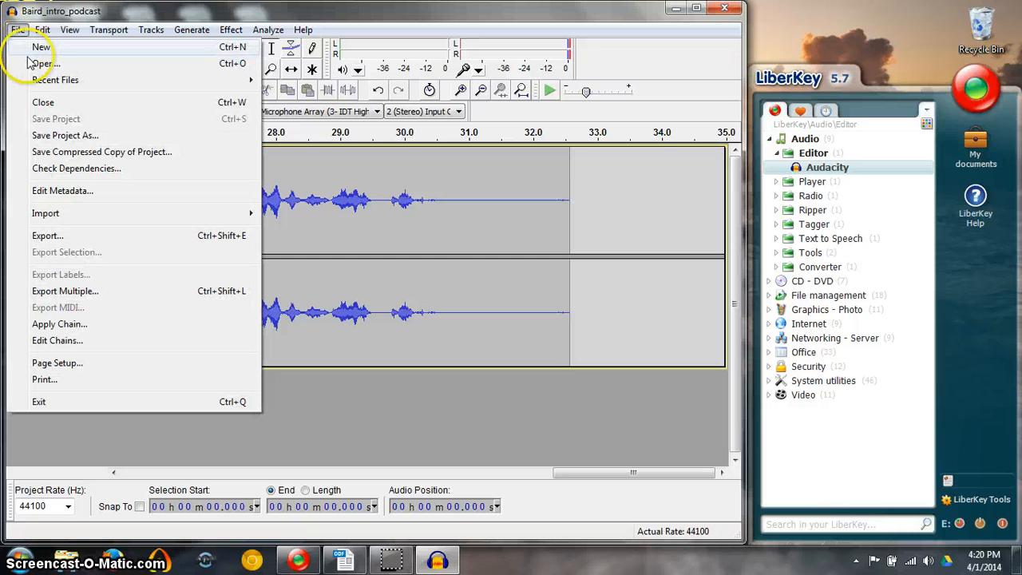
{"action": "left_click", "coordinate": [86, 239]}
{"action": "left_click", "coordinate": [181, 231]}
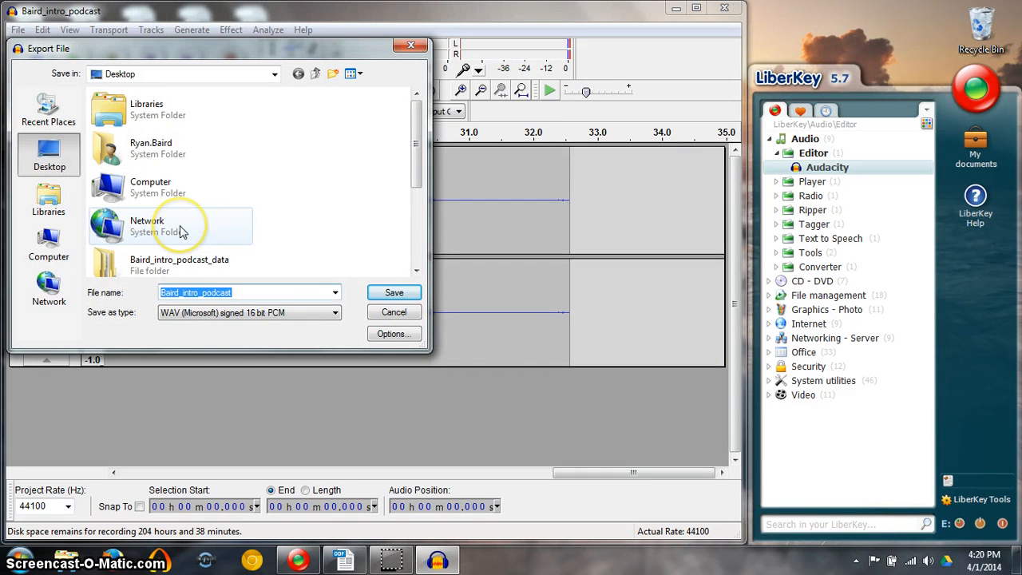
{"action": "left_click", "coordinate": [64, 164]}
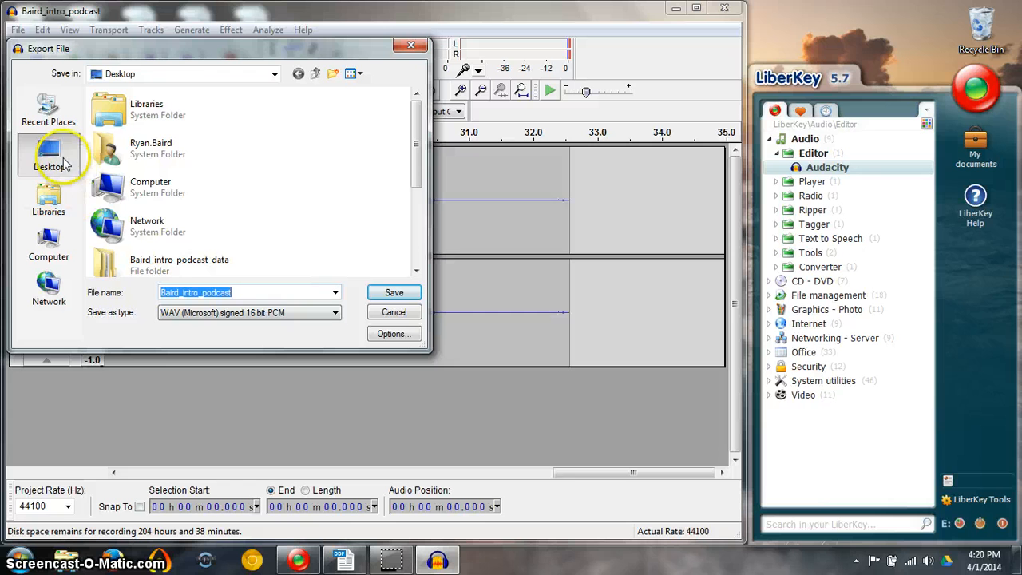
{"action": "mouse_move", "coordinate": [414, 125]}
{"action": "left_mouse_down"}
{"action": "mouse_move", "coordinate": [422, 249]}
{"action": "mouse_move", "coordinate": [417, 130]}
{"action": "mouse_move", "coordinate": [427, 118]}
{"action": "left_mouse_up"}
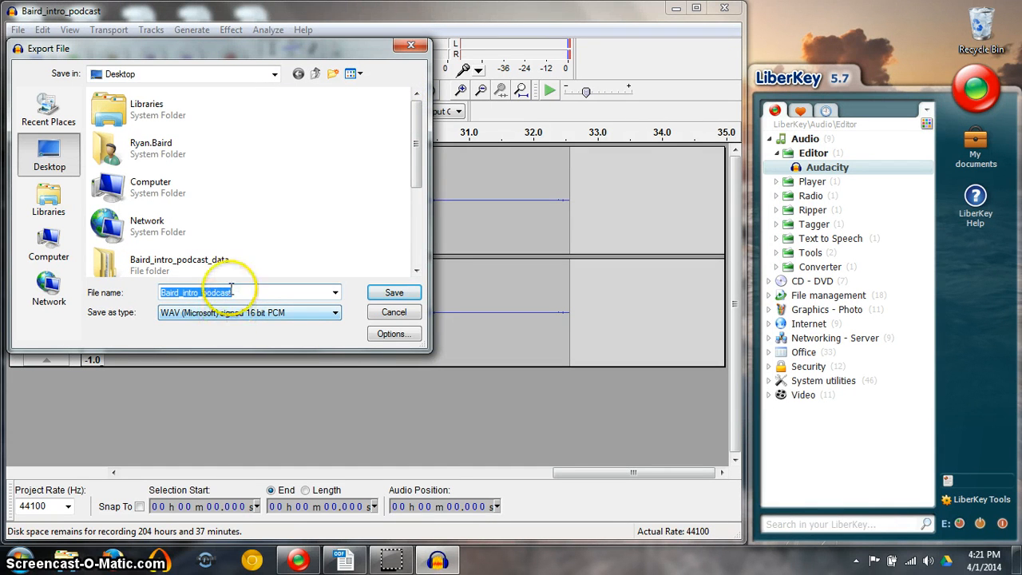
{"action": "left_click", "coordinate": [246, 293]}
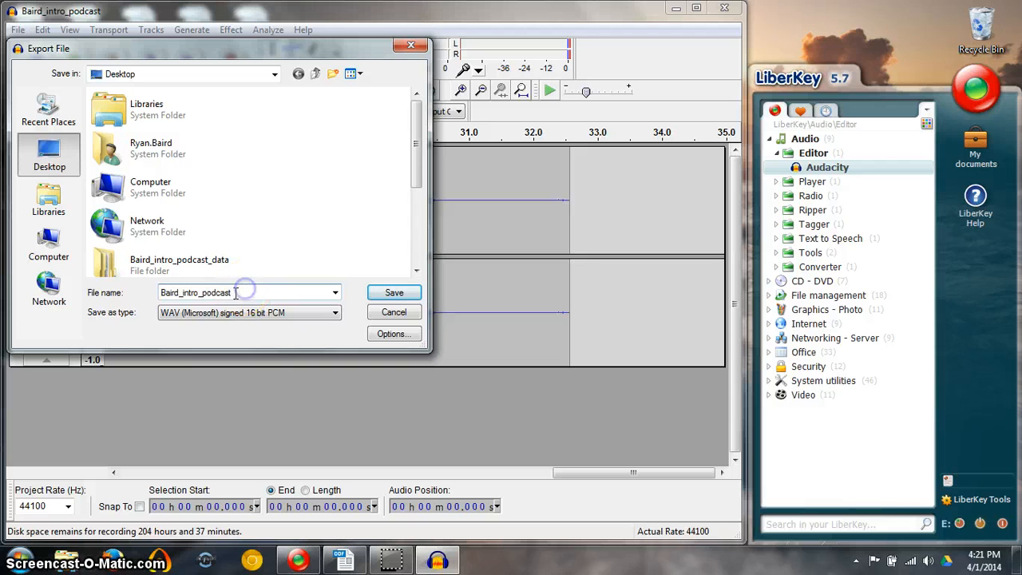
{"action": "left_click", "coordinate": [219, 317]}
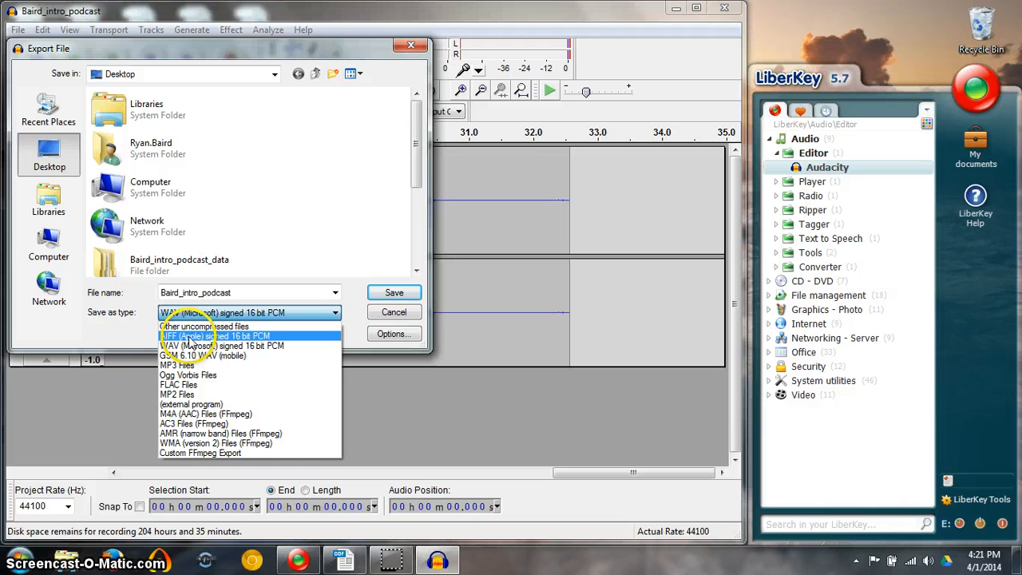
{"action": "left_click", "coordinate": [231, 345]}
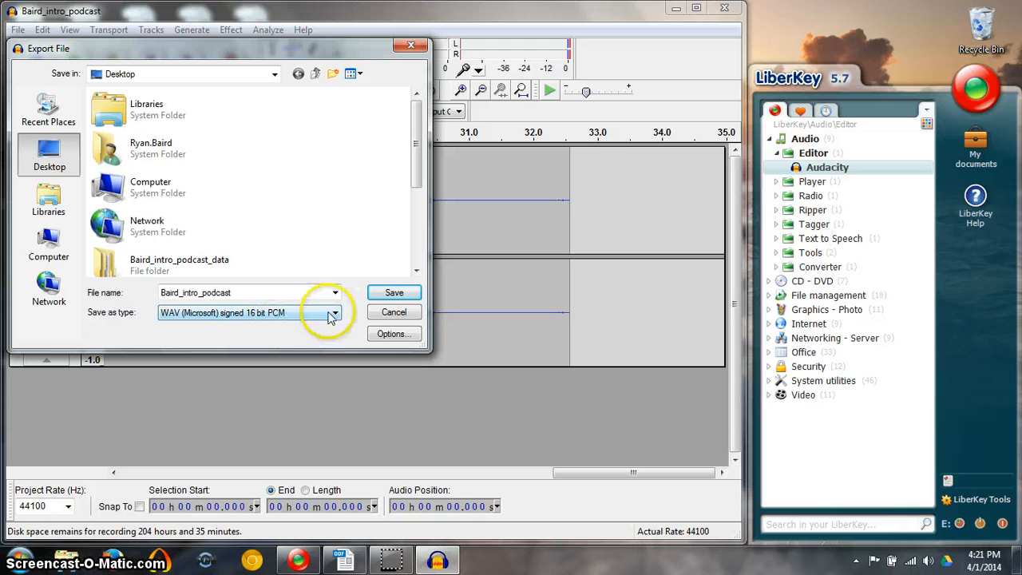
Save the WAV export and accept the metadata with all tag values blank.
{"action": "left_click", "coordinate": [388, 294]}
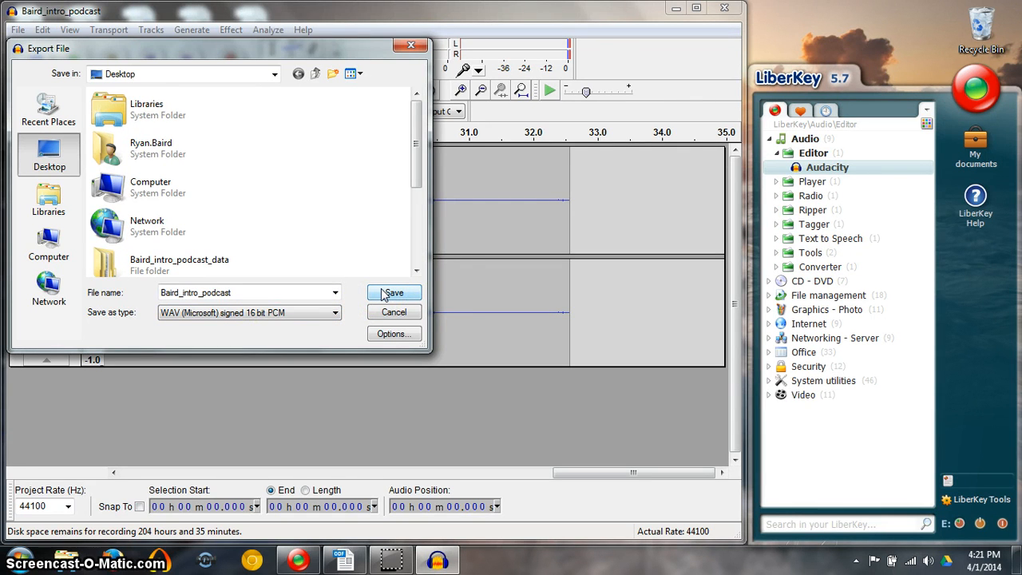
{"action": "left_click", "coordinate": [387, 294]}
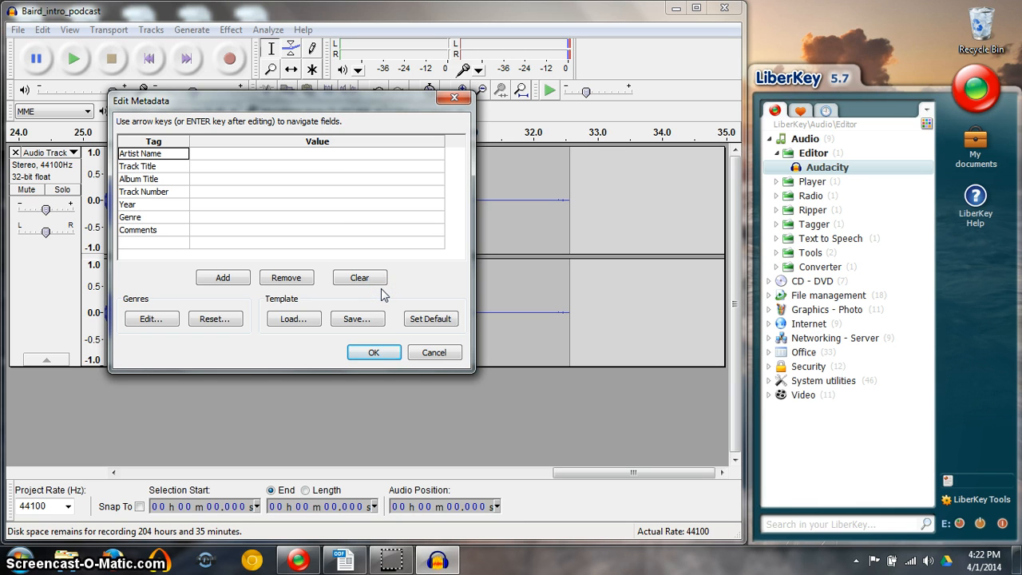
{"action": "left_click", "coordinate": [361, 280]}
{"action": "left_click", "coordinate": [222, 277]}
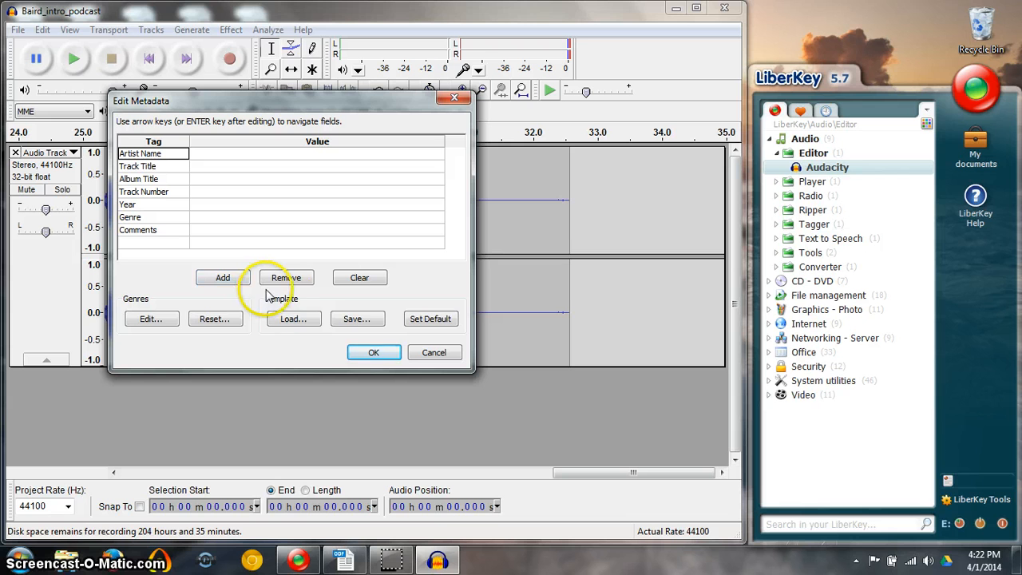
{"action": "left_click", "coordinate": [369, 354]}
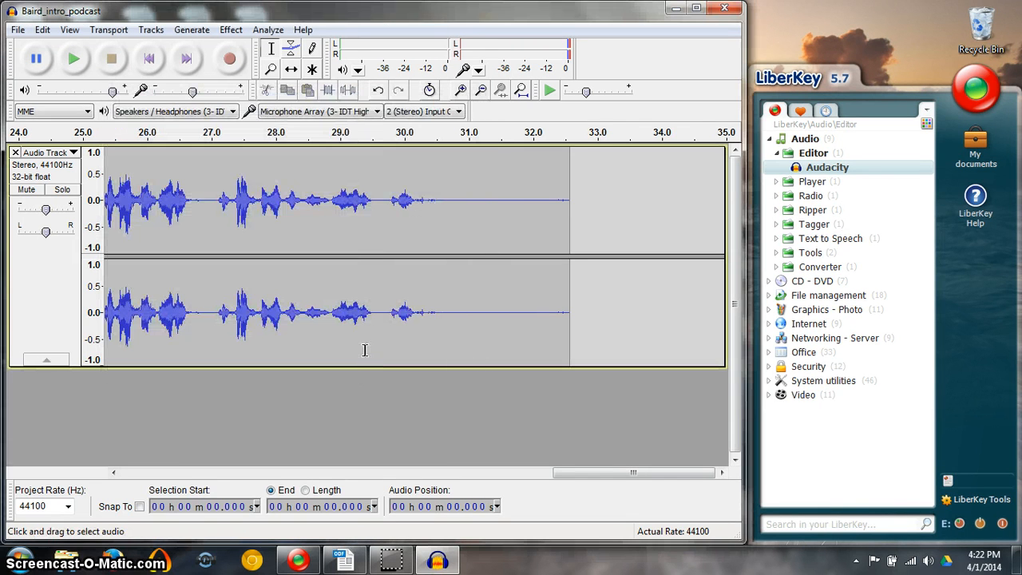
Minimize Audacity and open the Desktop folder in Windows Explorer to check for the saved podcast files.
{"action": "left_click", "coordinate": [675, 10]}
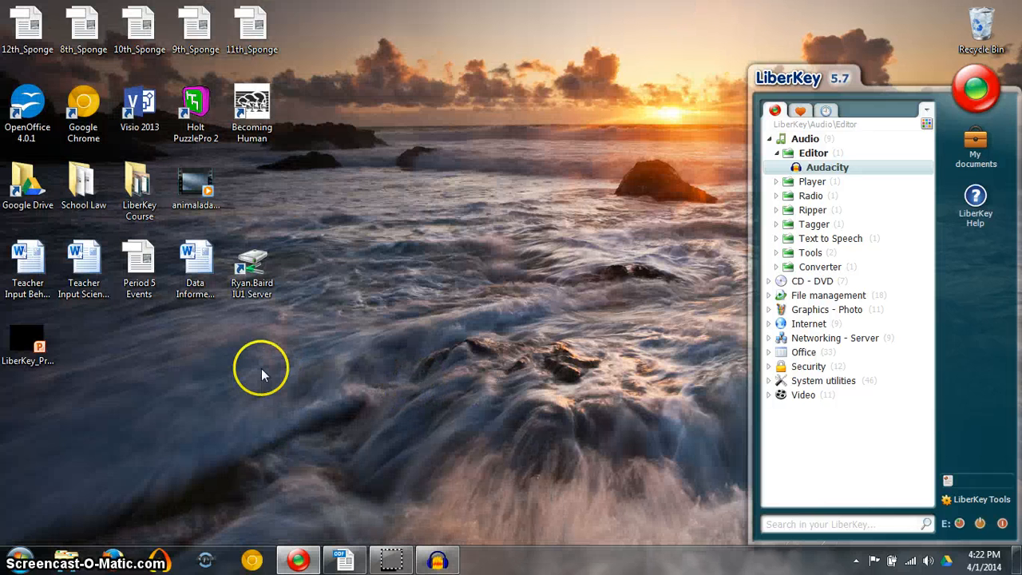
{"action": "left_click", "coordinate": [72, 561]}
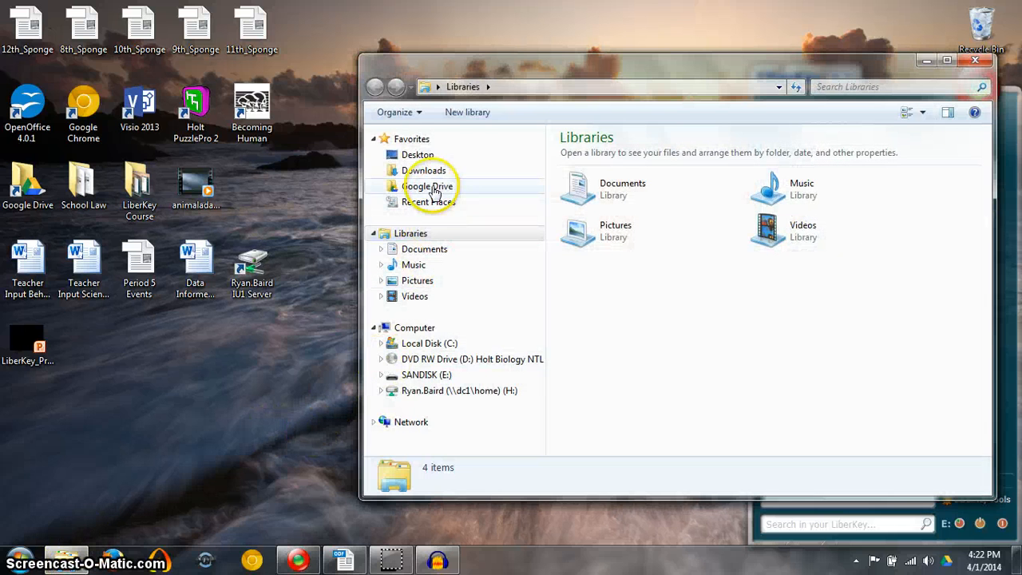
{"action": "left_click", "coordinate": [431, 155]}
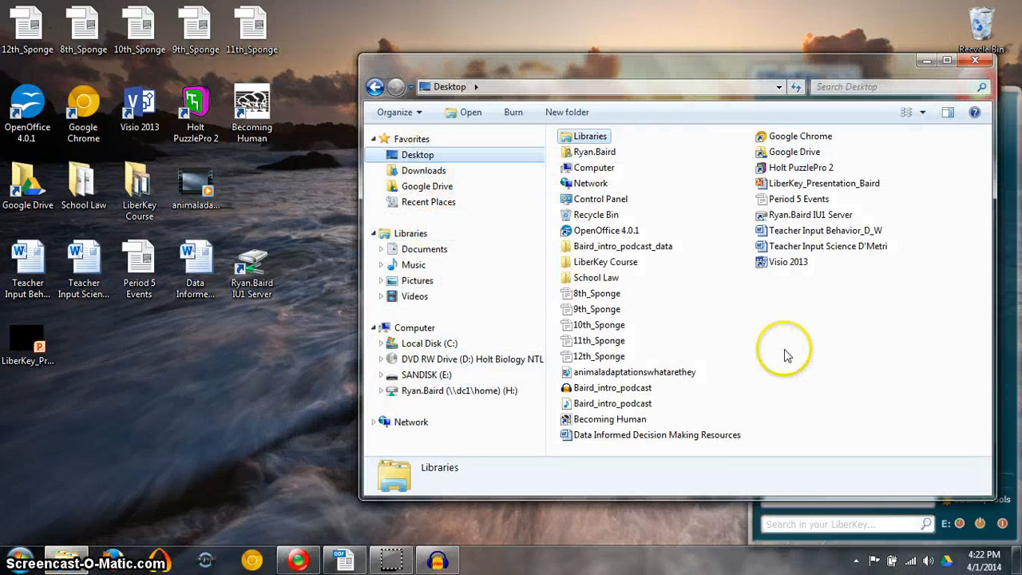